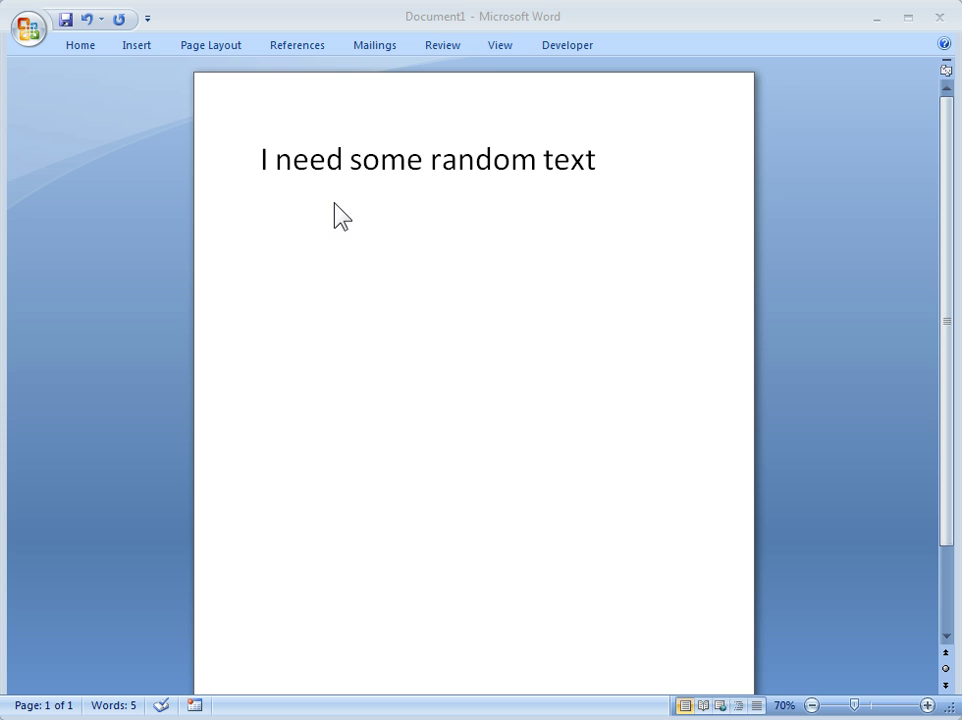
- Generate three placeholder paragraphs under the heading with =rand(), then select and deselect them
click(262, 203)
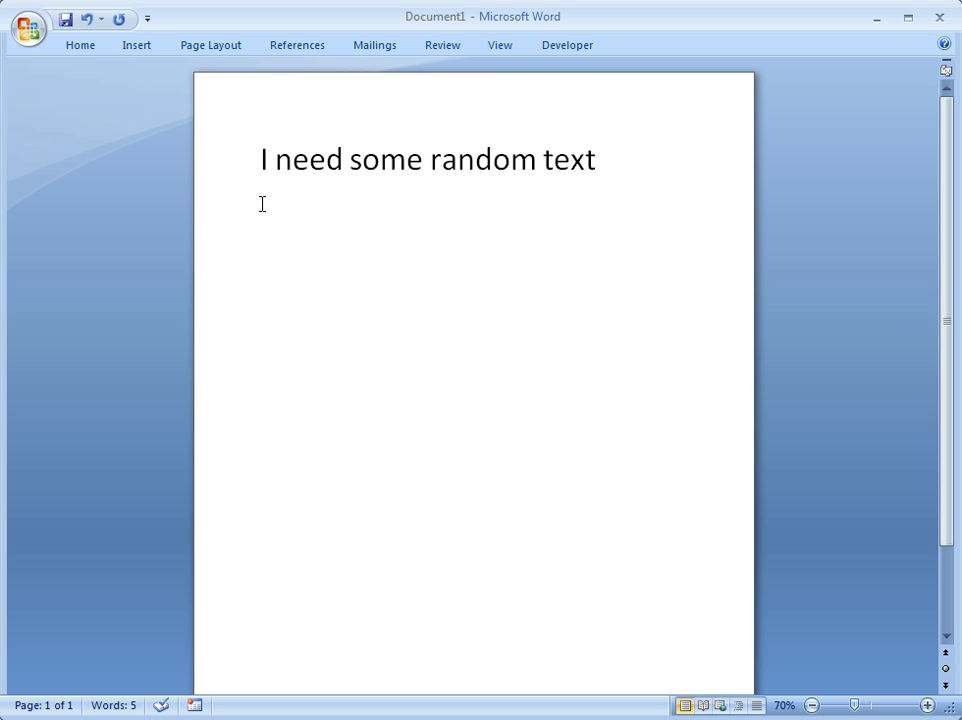
text(=)
text(a)
text(nd)
text(()
text())
key(Return)
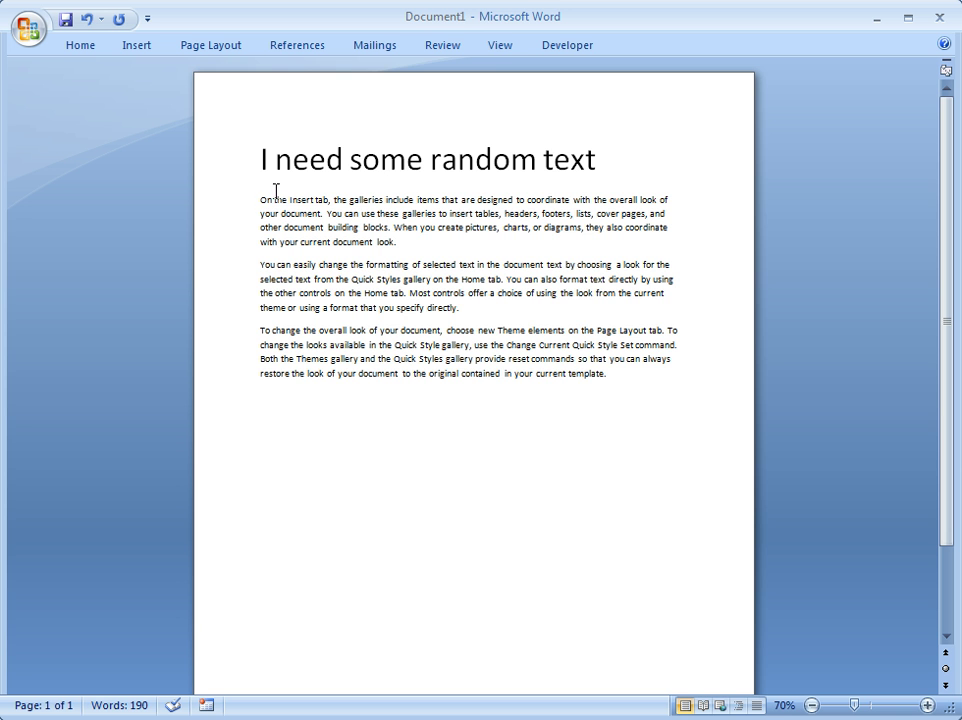
drag(259, 199, 614, 378)
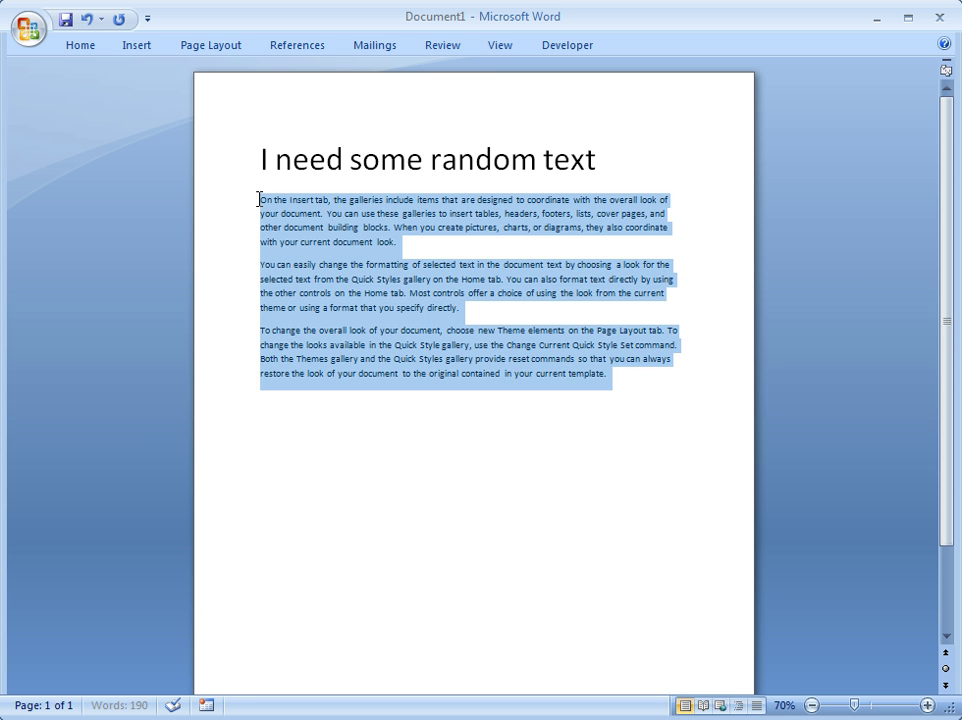
click(478, 412)
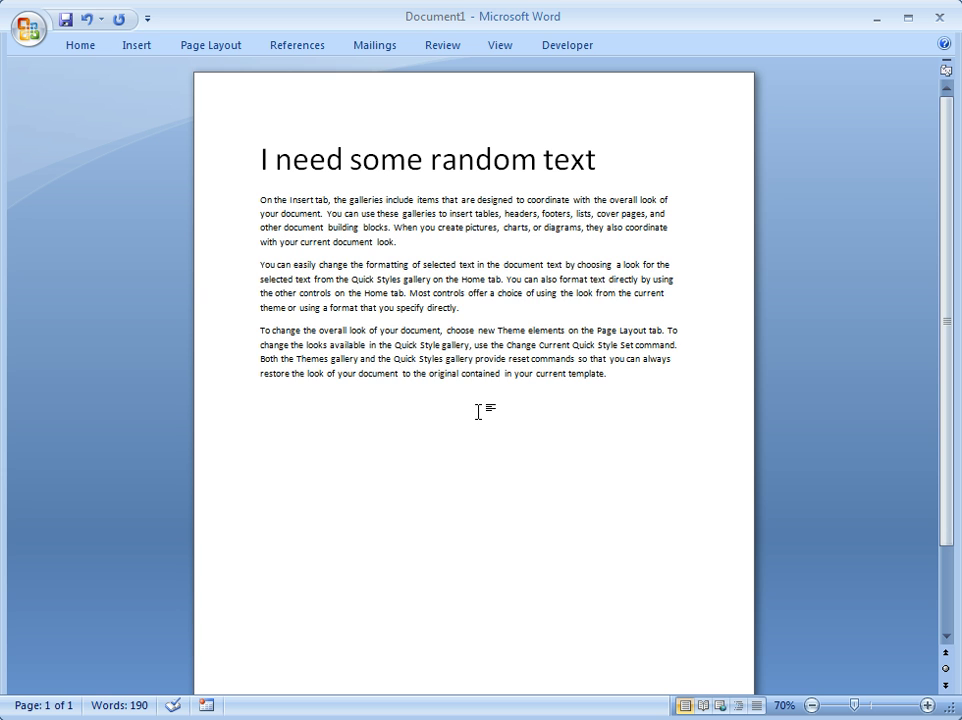
- Undo back to the formula and change it to =rand(1) for one sample paragraph
click(87, 19)
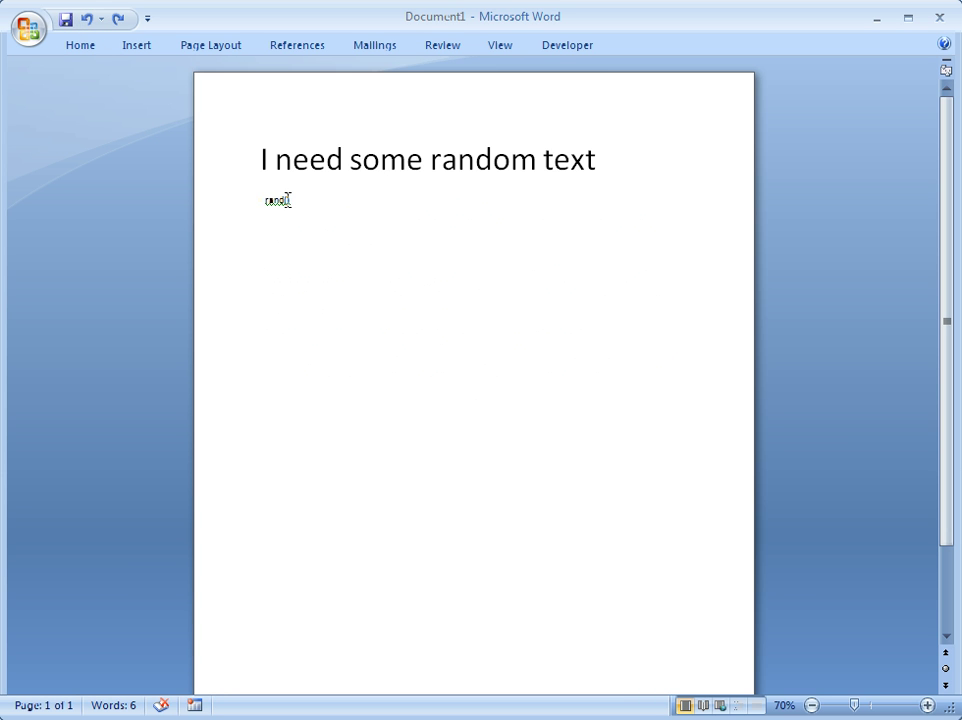
key(BackSpace)
key(BackSpace)
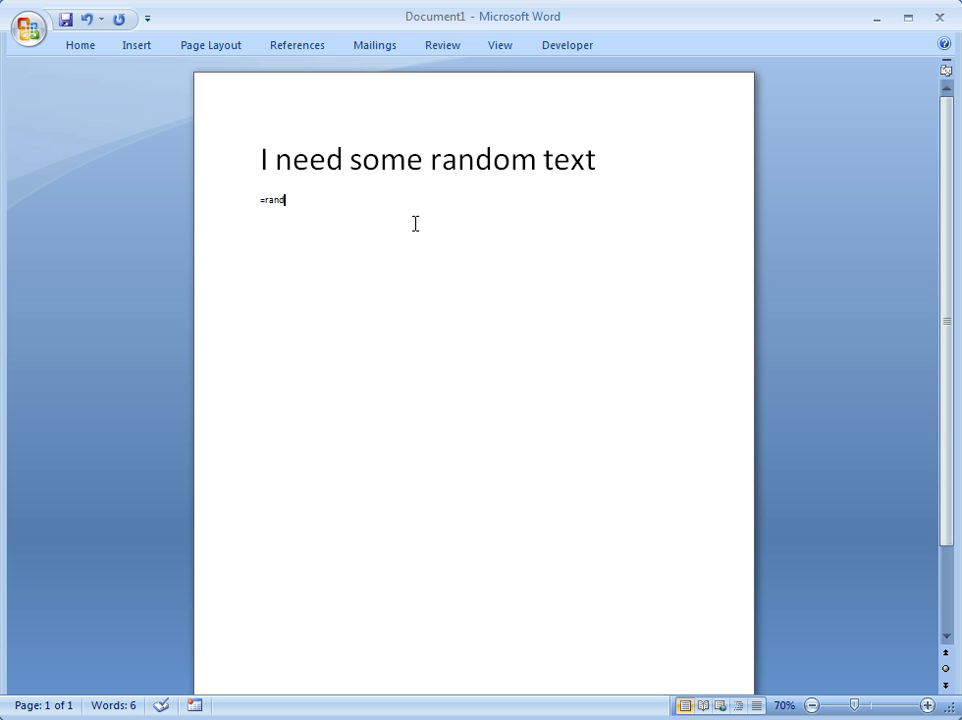
text(()
text(1))
key(Return)
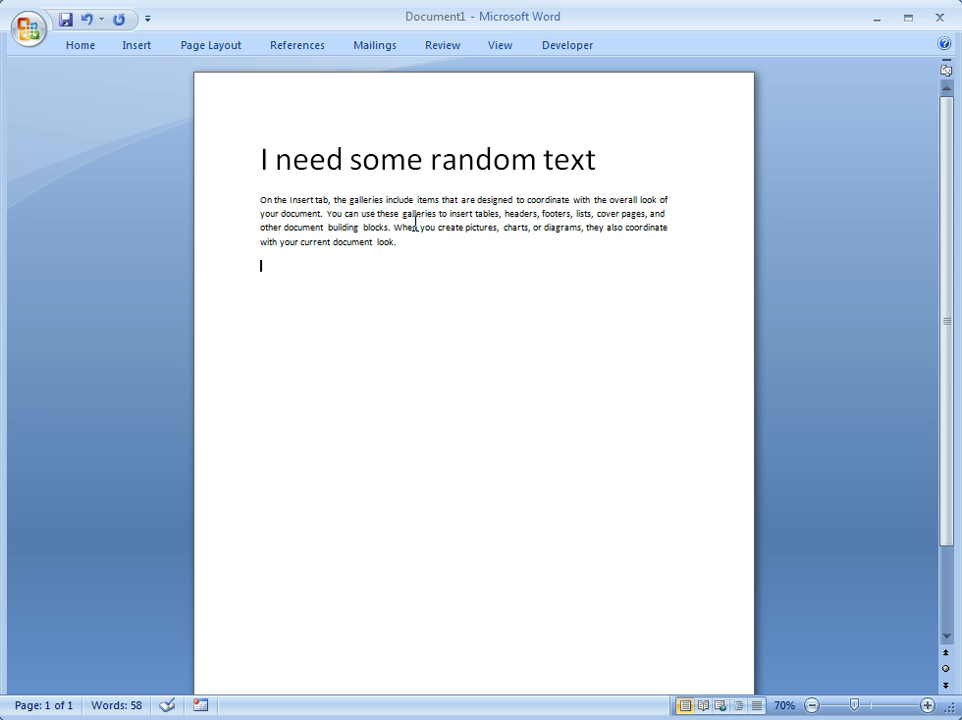
- Add two two-sentence paragraphs with =rand(2,2), then select all three body paragraphs
text(=rand)
text(()
text(2)
text(,2)
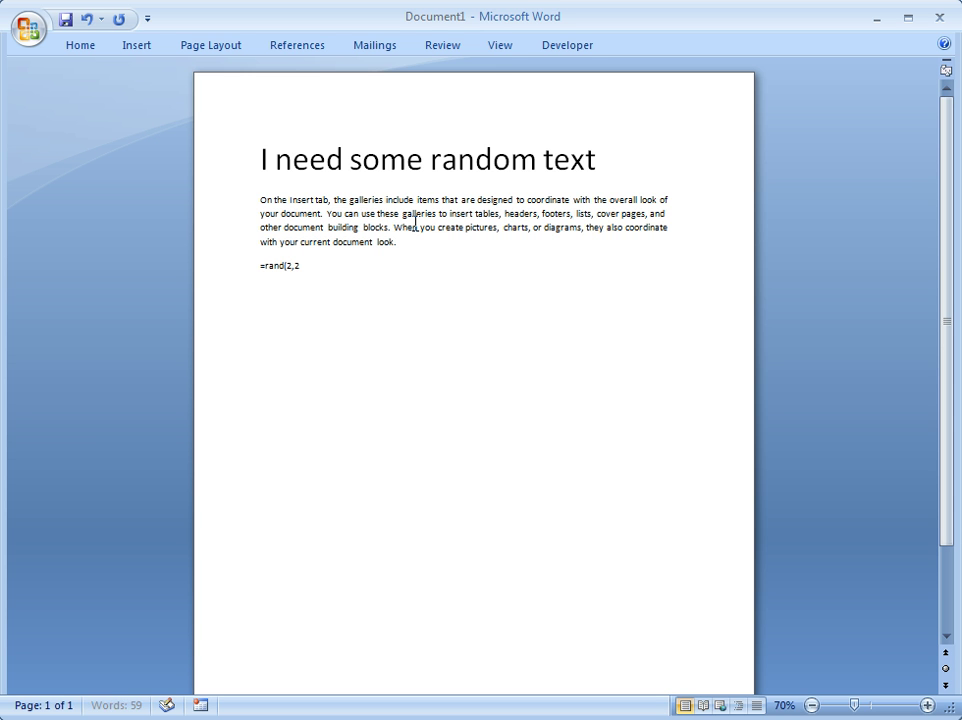
text())
key(Return)
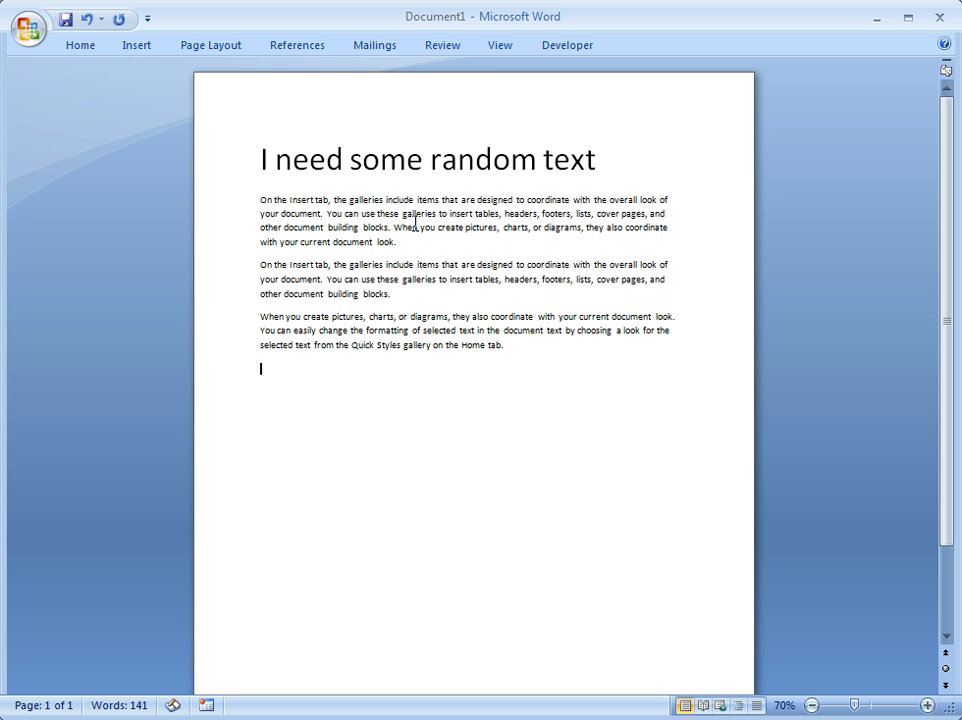
triple_click(260, 265)
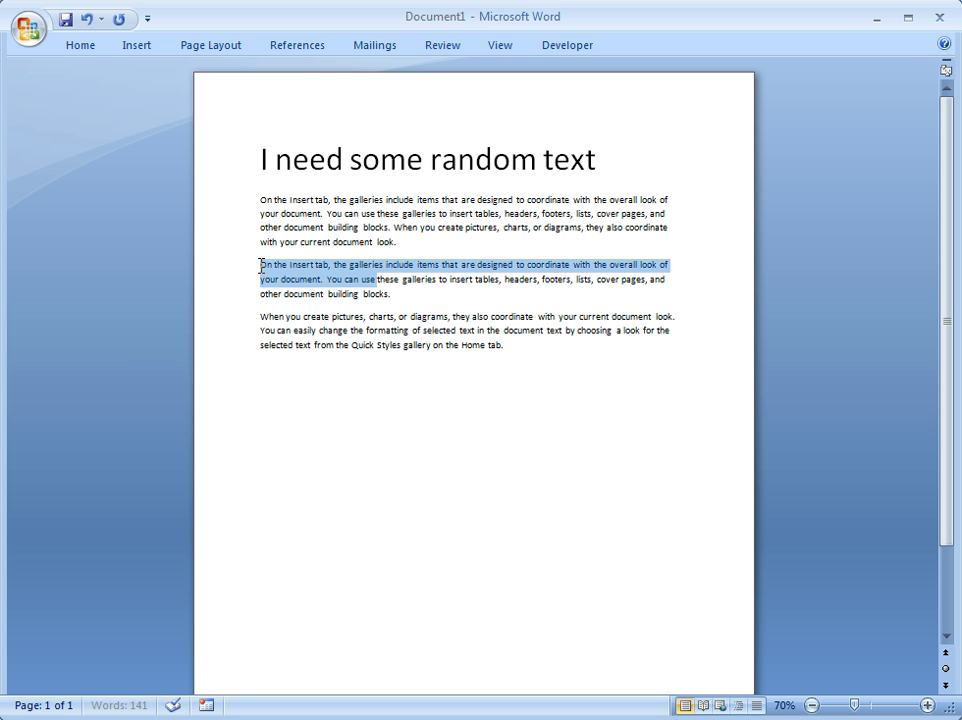
triple_click(263, 318)
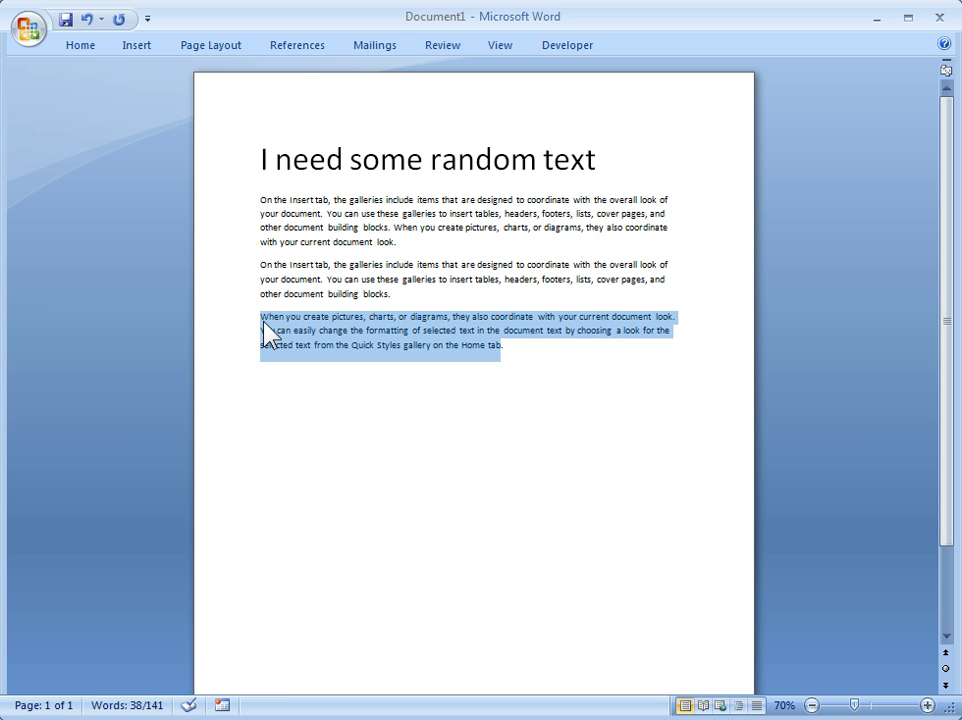
ctrl+click(323, 280)
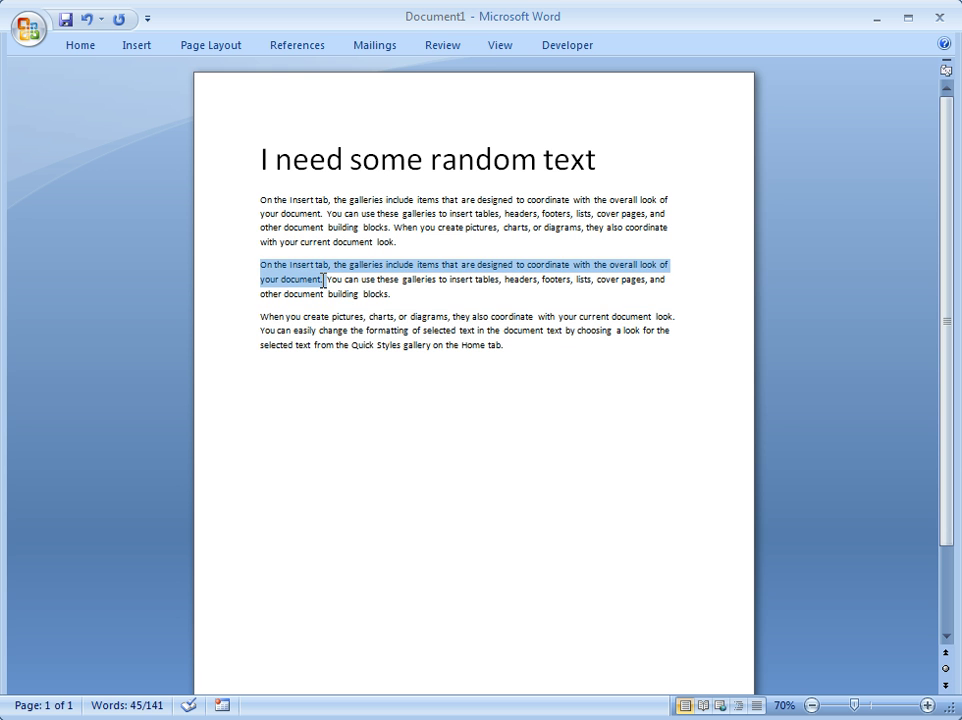
click(492, 381)
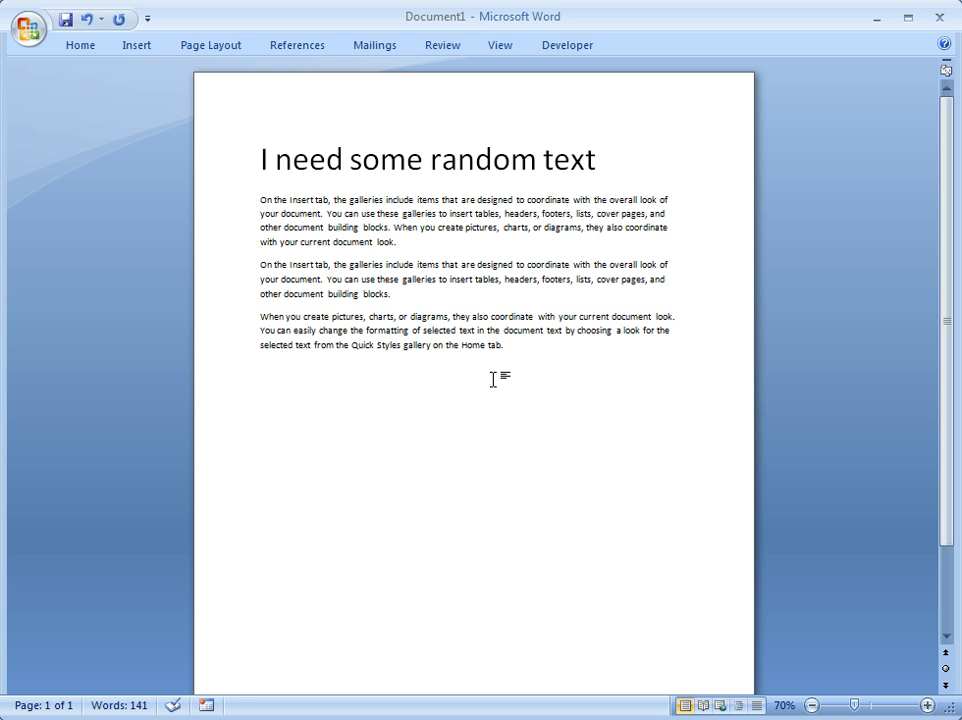
drag(507, 350, 244, 204)
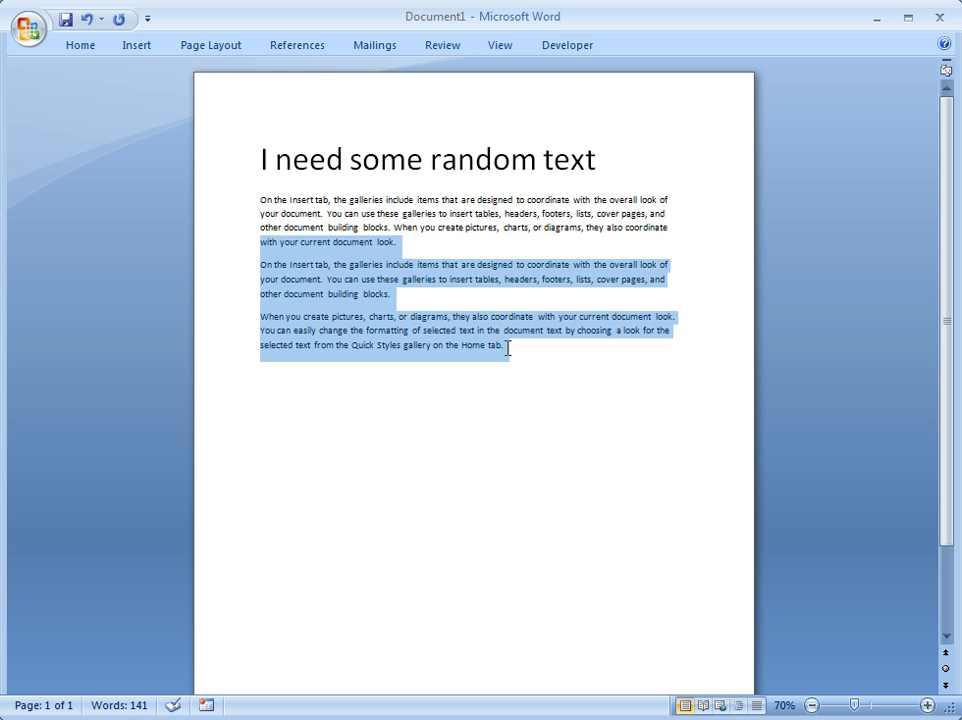
- Delete the selected paragraphs and generate Lorem ipsum text with =lorem(), then select it
key(Delete)
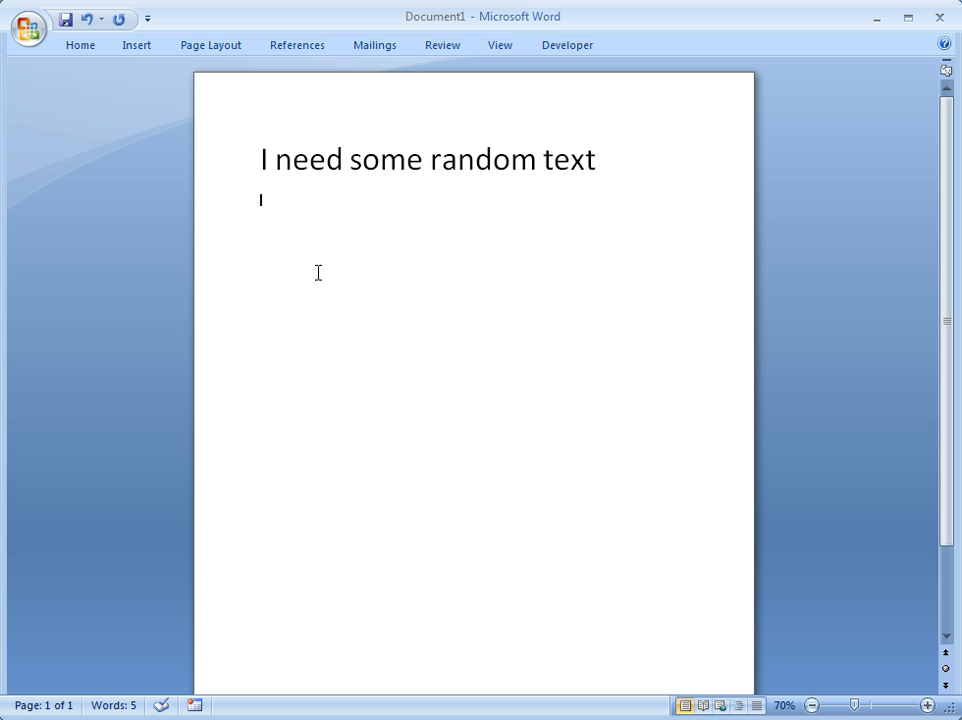
text(=)
text(l)
text(ore)
text(m)
text(())
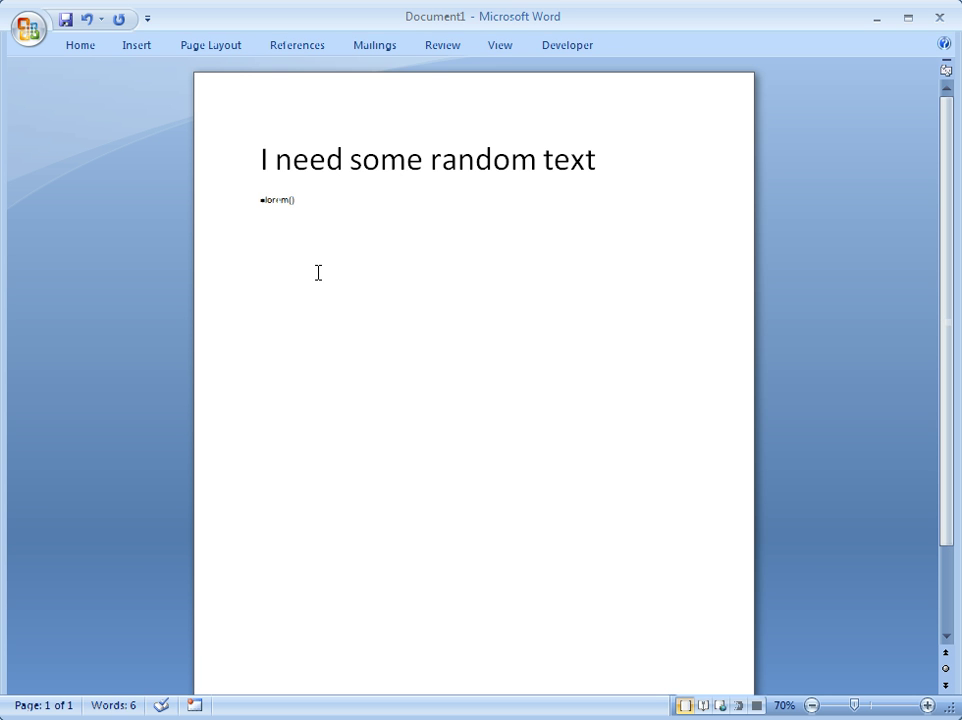
key(Return)
drag(427, 288, 247, 197)
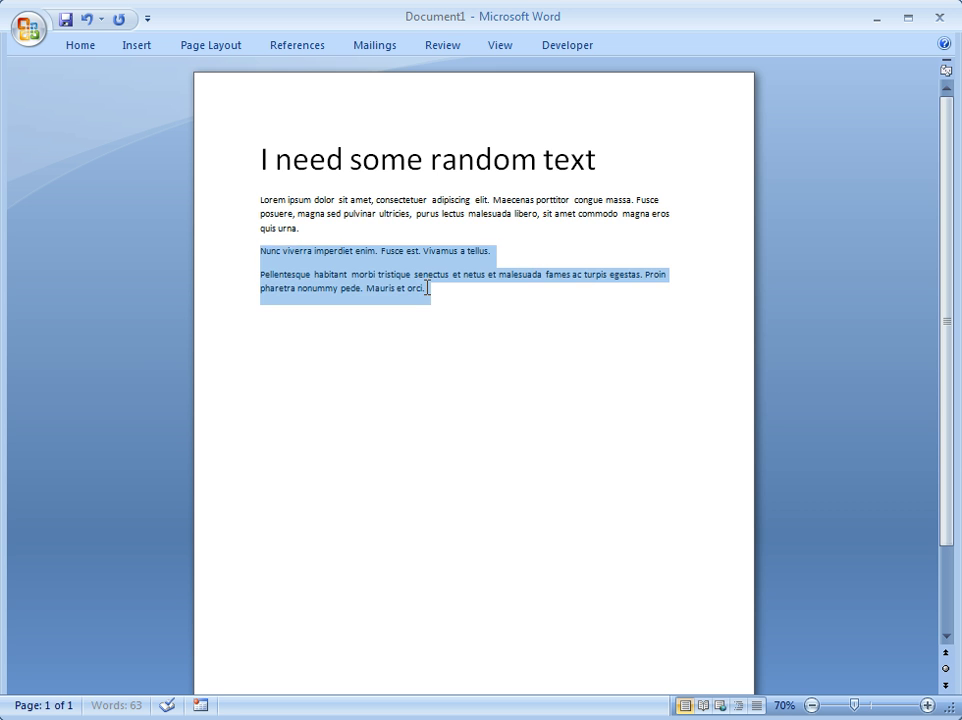
- Undo to the formula and regenerate it as =lorem(2,5): two five-sentence paragraphs
click(398, 348)
click(87, 19)
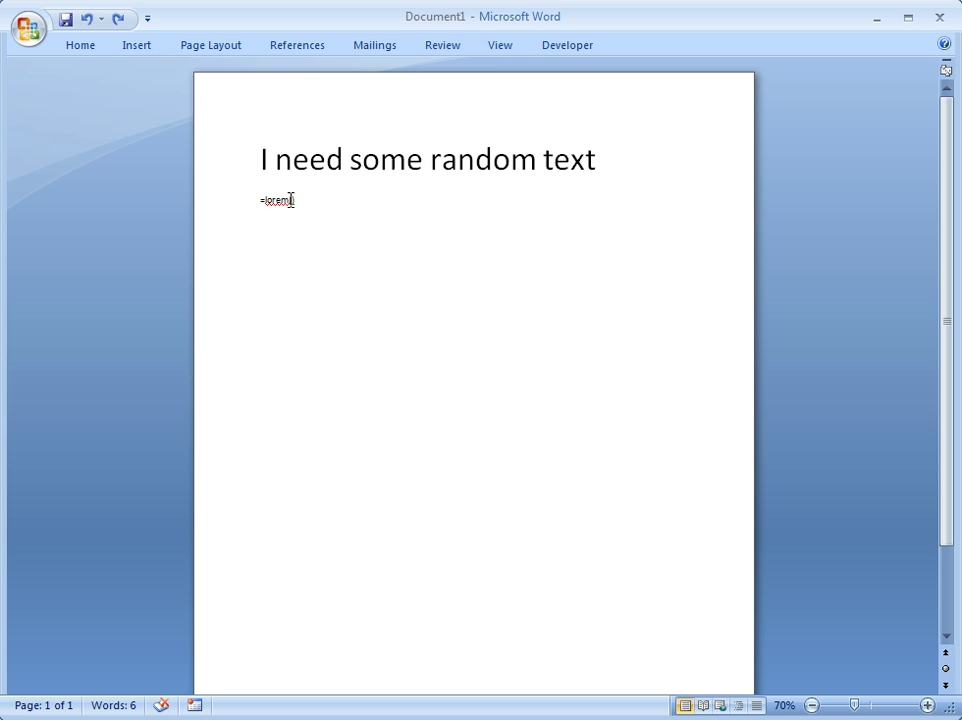
key(BackSpace)
key(BackSpace)
text((2)
text(,)
text(5)
text())
key(ctrl+z)
key(Return)
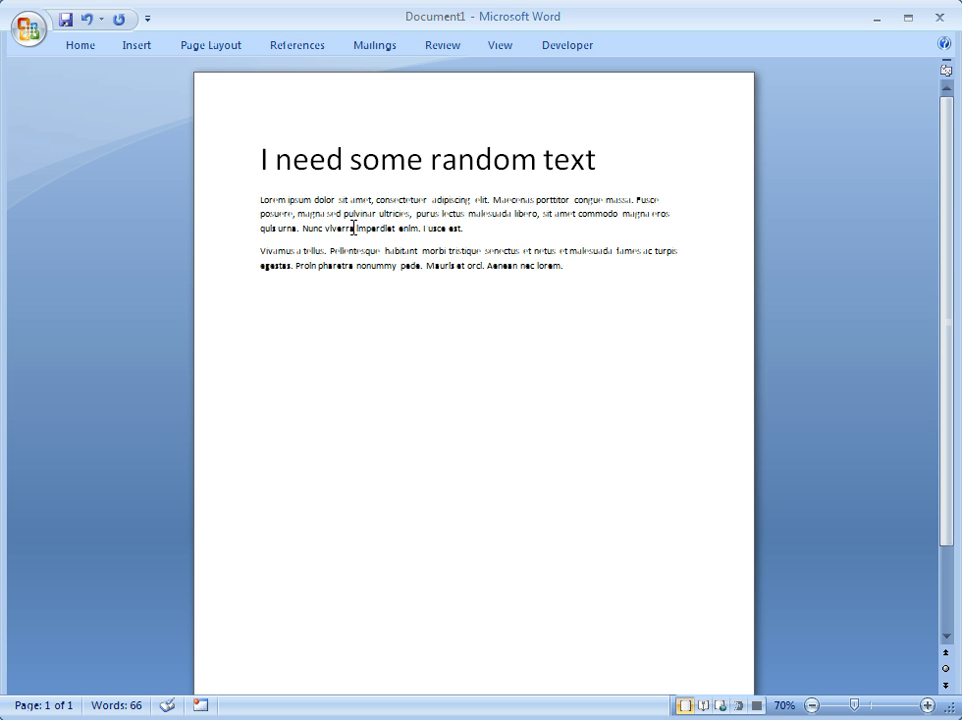
- Practise selecting the second paragraph and the sentence 'Vivamus a tellus.'
triple_click(573, 268)
click(573, 272)
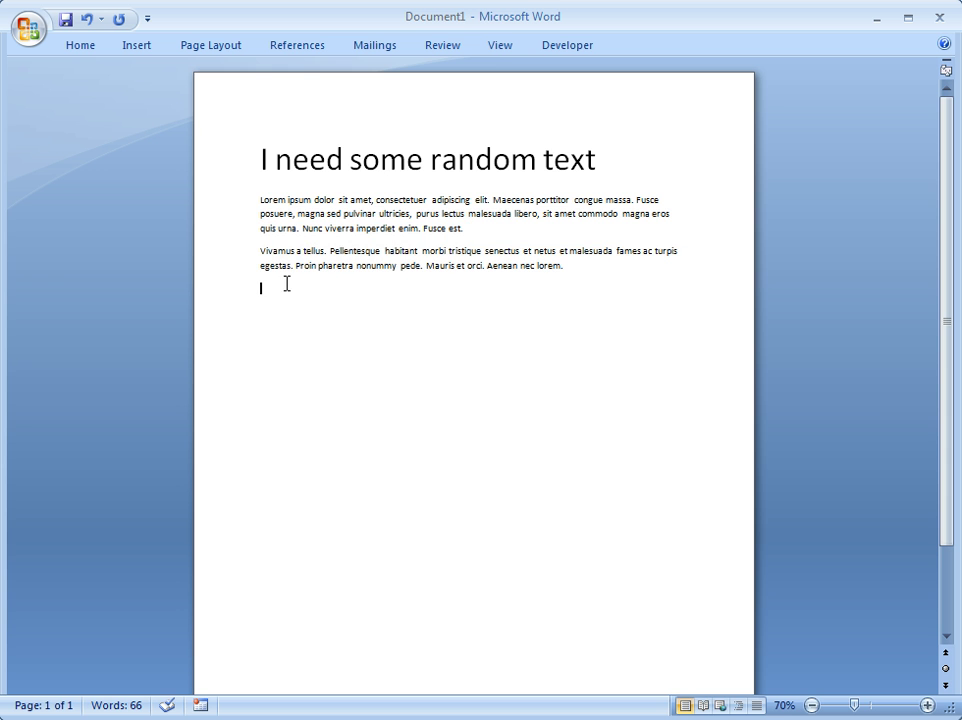
key(Up)
key(Up)
key(ctrl+shift+Right)
key(ctrl+shift+Right)
key(ctrl+shift+Right)
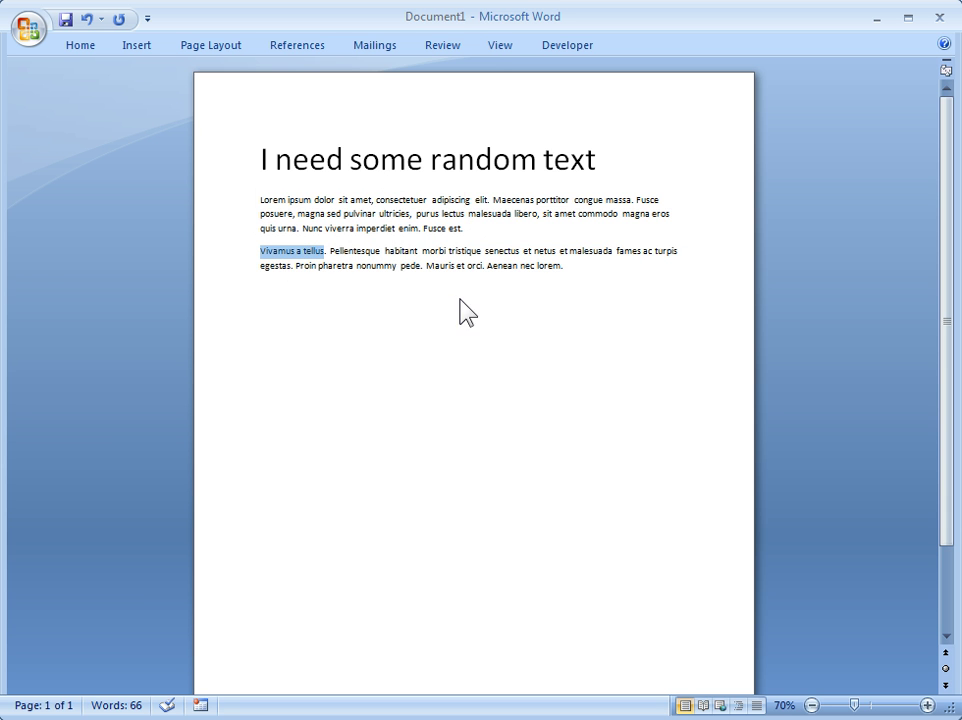
click(460, 213)
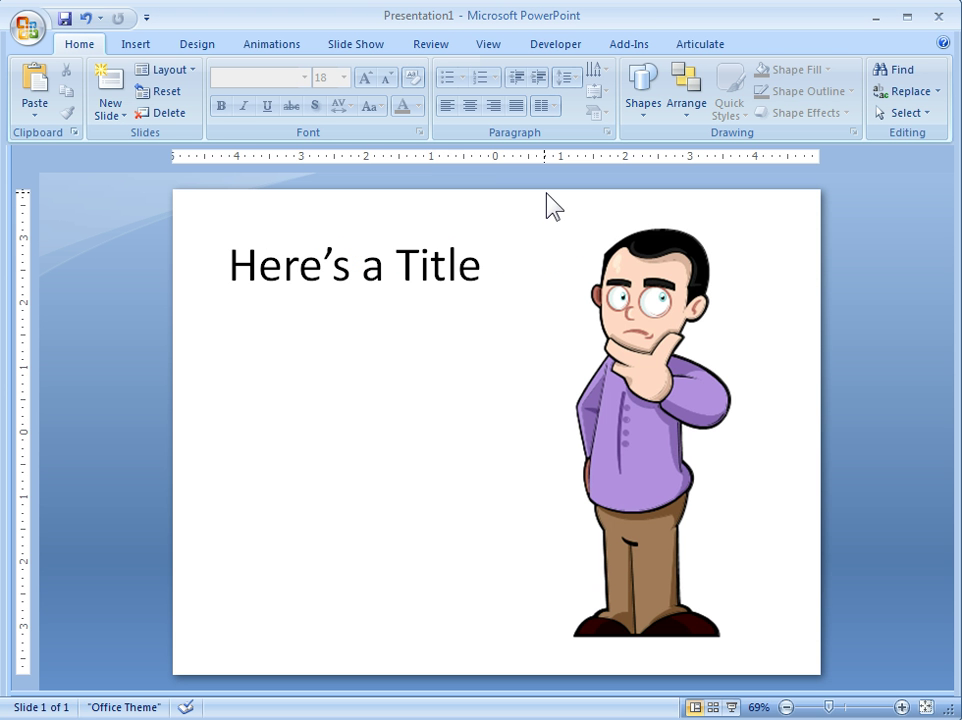
- Draw a text box below the 'Here's a Title' heading, left of the cartoon figure
click(647, 105)
click(636, 152)
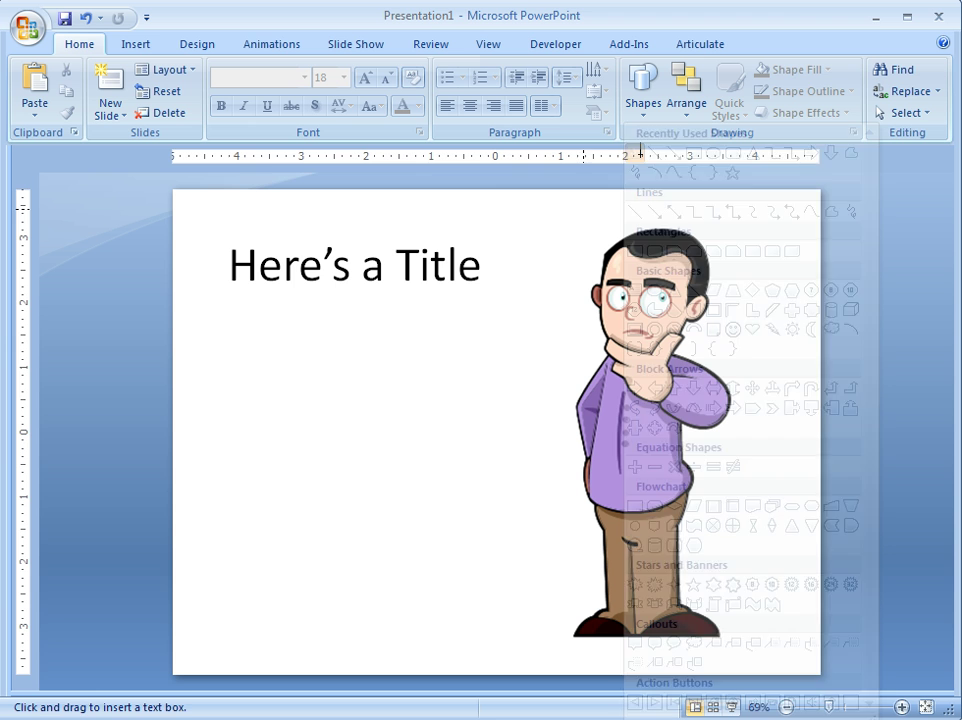
click(227, 335)
drag(227, 335, 529, 385)
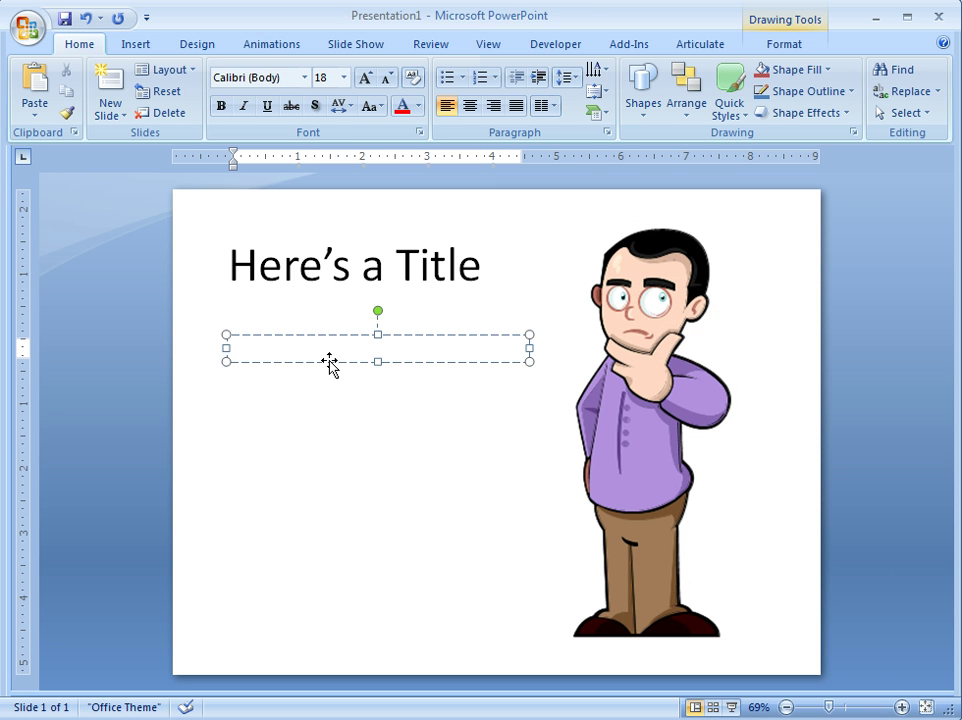
- Generate three quick brown fox paragraphs in the text box with =rand() and select the first
text(=)
text(rand()
text())
key(Return)
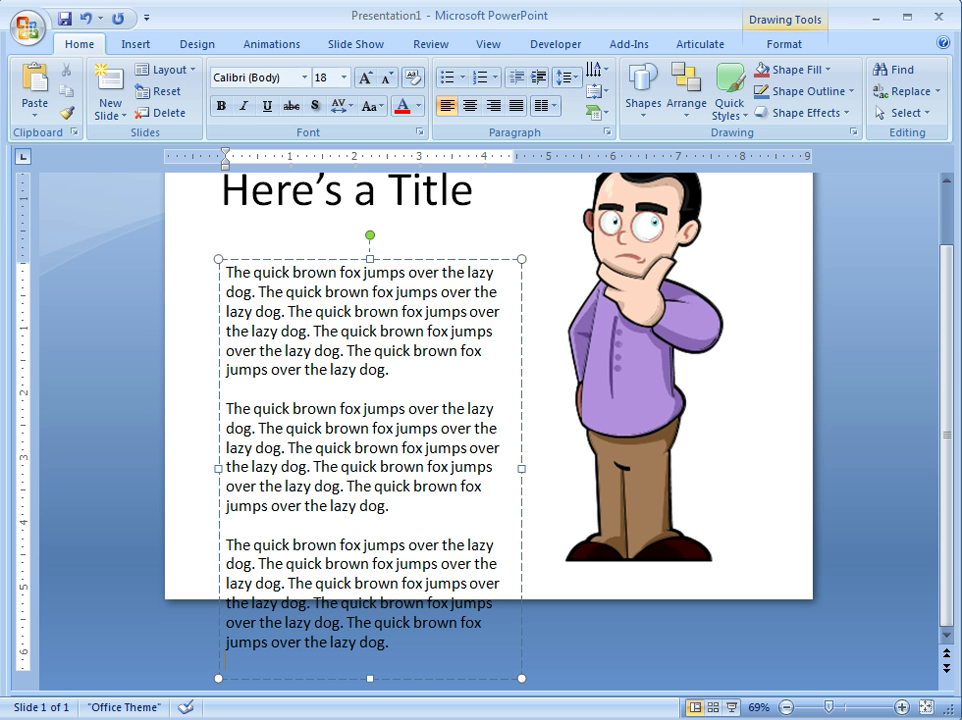
drag(227, 272, 418, 366)
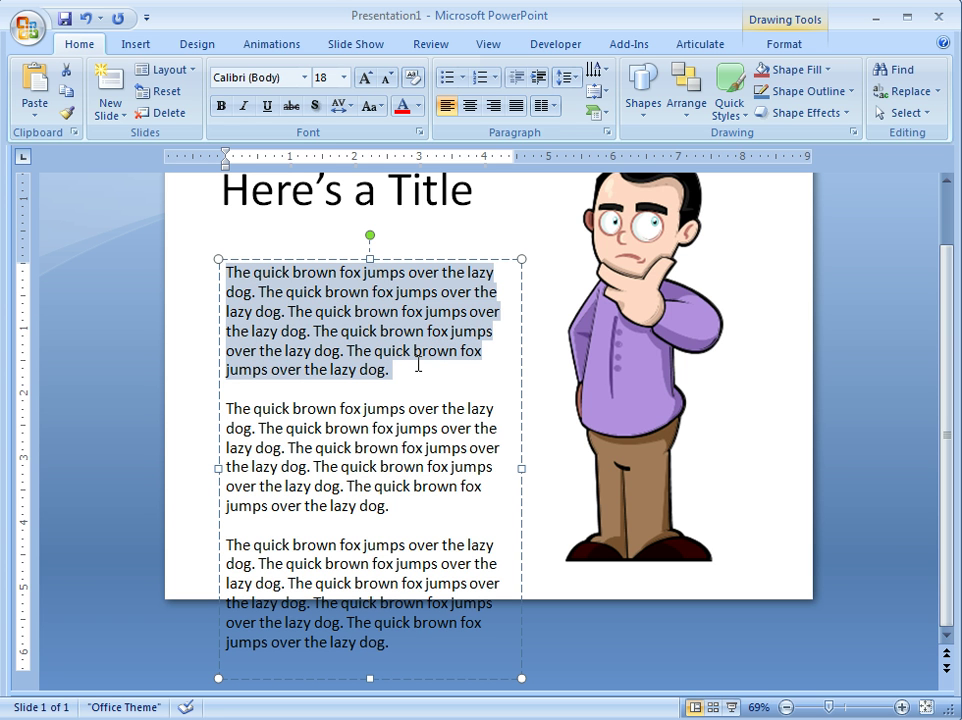